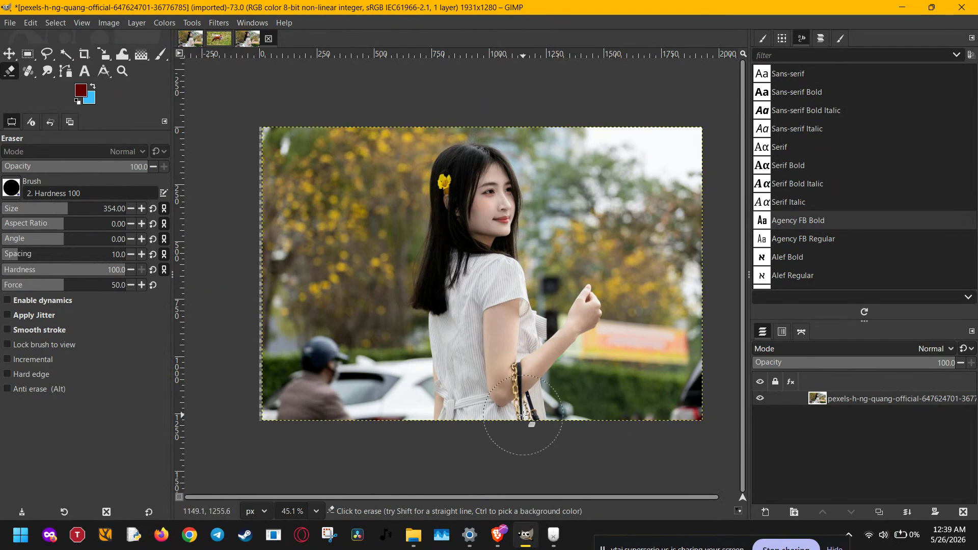
Step: Paint a thick dark red Pencil stroke over the upper-left corner of the photo
{"action": "key", "text": "p"}
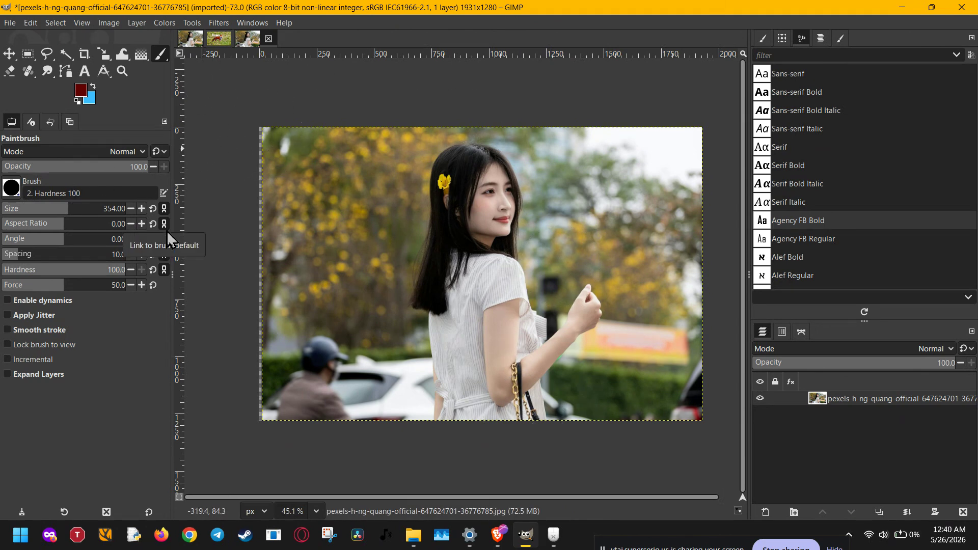
{"action": "key", "text": "n"}
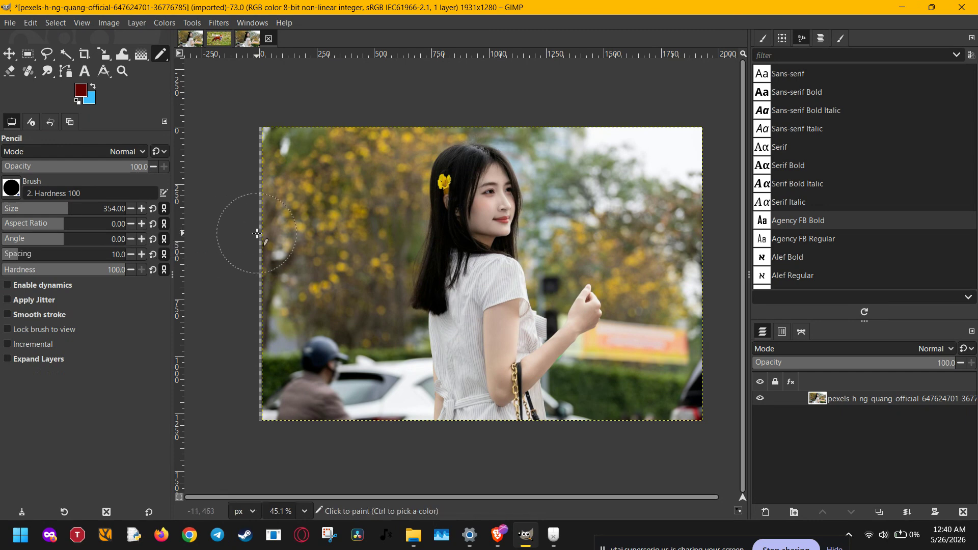
{"action": "left_click_drag", "start_coordinate": [288, 145], "coordinate": [273, 207]}
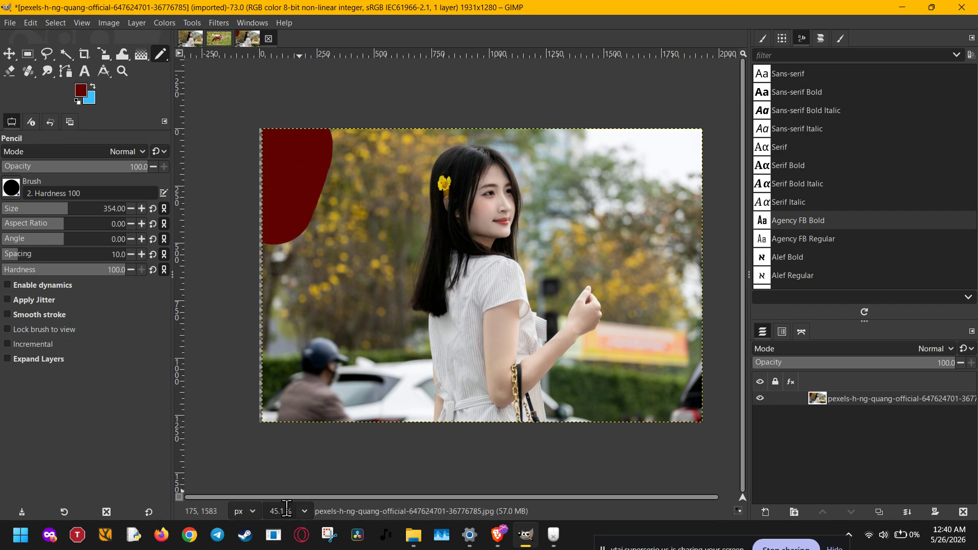
Step: Examine the edge of the dark red Pencil stroke at pixel level
{"action": "scroll", "coordinate": [287, 509], "scroll_direction": "up", "scroll_amount": 2}
{"action": "mouse_move", "coordinate": [271, 179]}
{"action": "left_mouse_down"}
{"action": "mouse_move", "coordinate": [369, 252]}
{"action": "mouse_move", "coordinate": [535, 421]}
{"action": "left_mouse_up"}
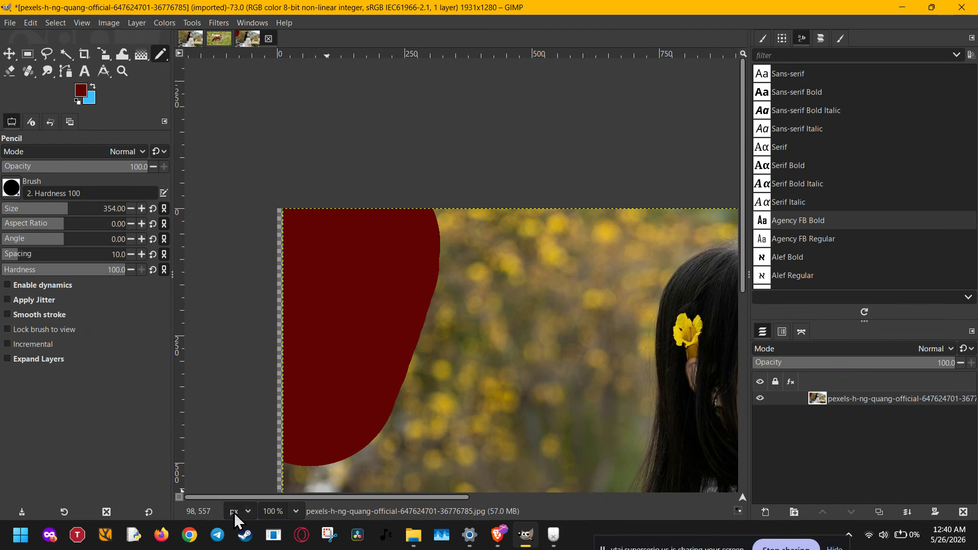
{"action": "scroll", "coordinate": [270, 511], "scroll_direction": "up", "scroll_amount": 1}
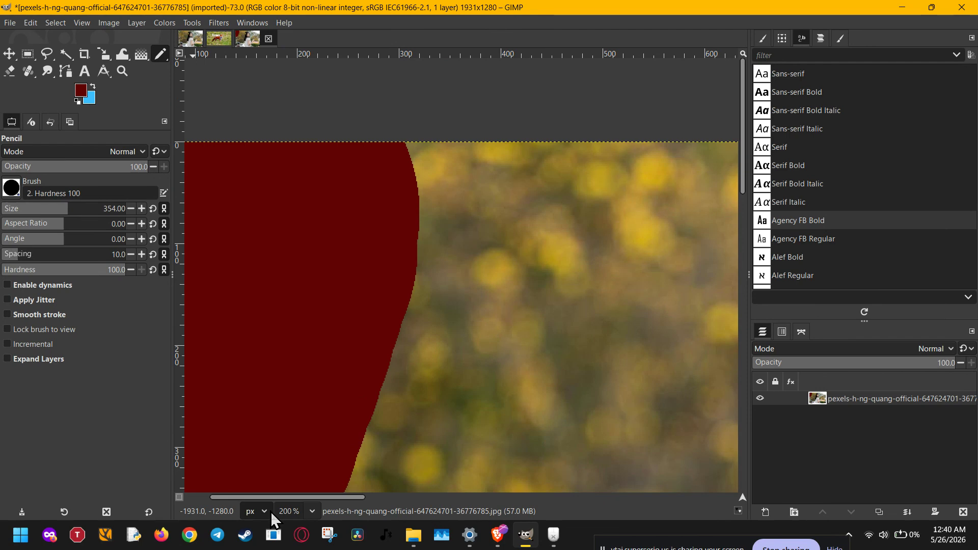
{"action": "scroll", "coordinate": [285, 511], "scroll_direction": "up", "scroll_amount": 2}
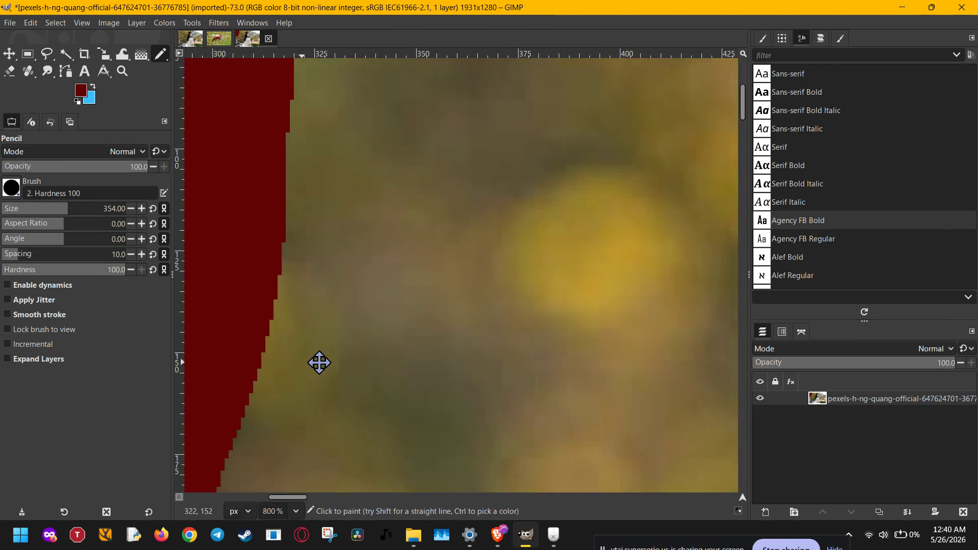
{"action": "left_click_drag", "start_coordinate": [320, 363], "coordinate": [517, 352]}
{"action": "scroll", "coordinate": [515, 352], "scroll_direction": "up", "scroll_amount": 4}
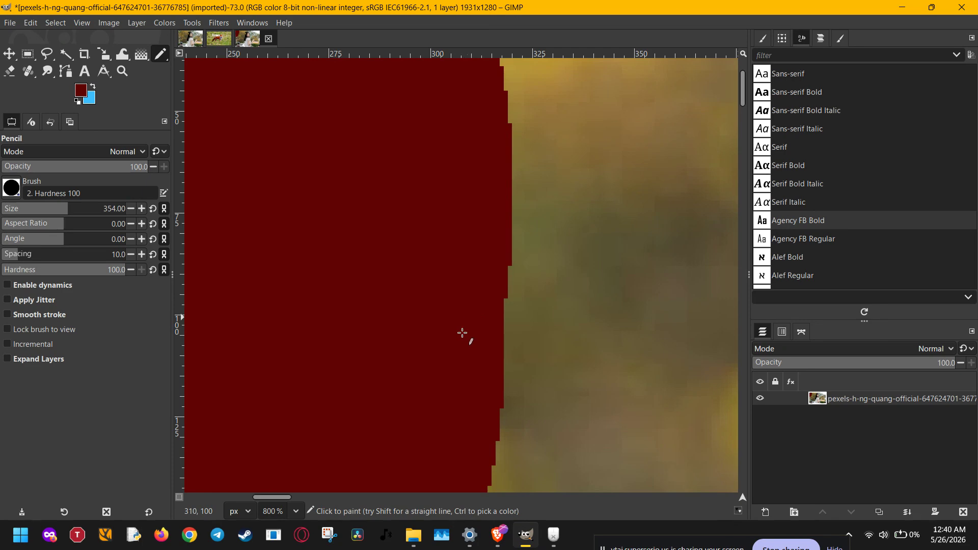
{"action": "scroll", "coordinate": [278, 511], "scroll_direction": "down", "scroll_amount": 1}
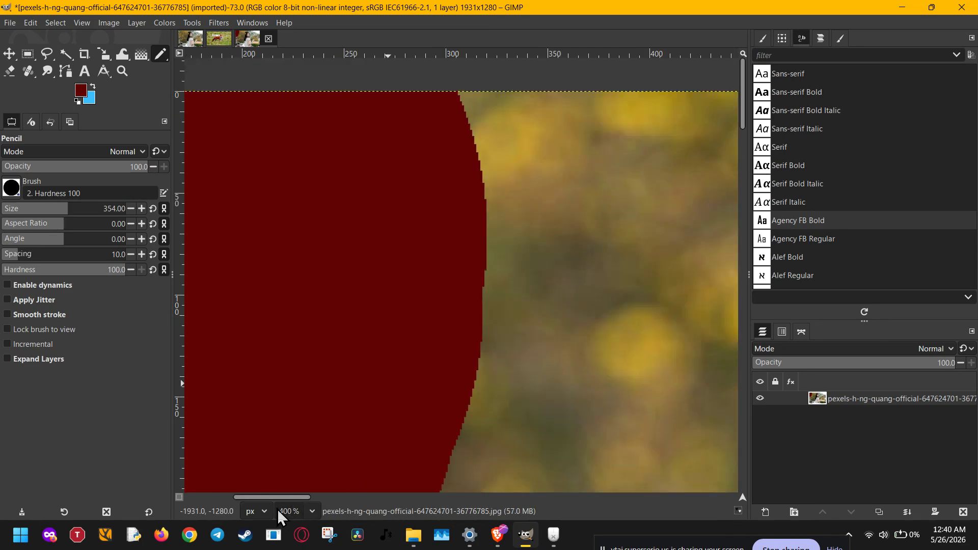
{"action": "scroll", "coordinate": [278, 511], "scroll_direction": "down", "scroll_amount": 5}
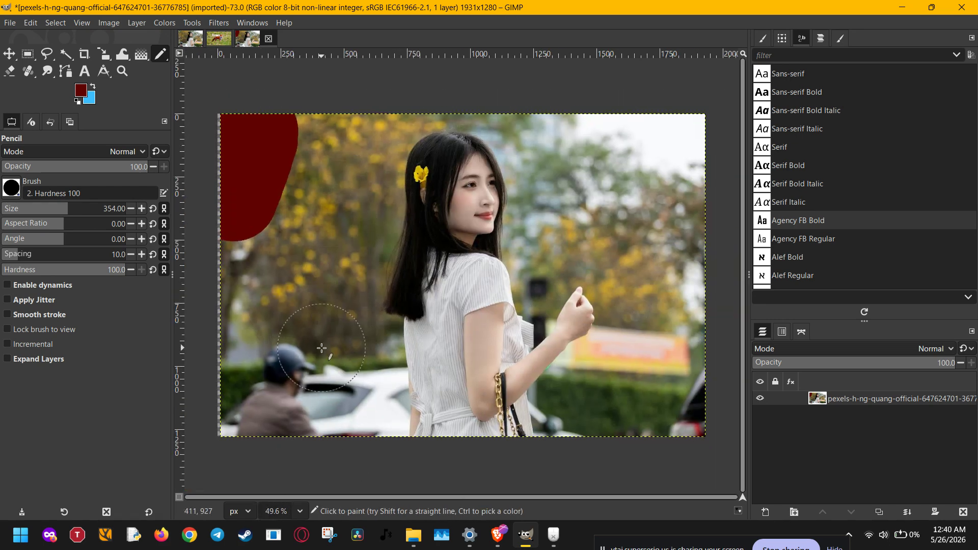
Step: Paint a dark red Paintbrush stroke beside the Pencil stroke, between it and the woman's hair
{"action": "key", "text": "ctrl+z"}
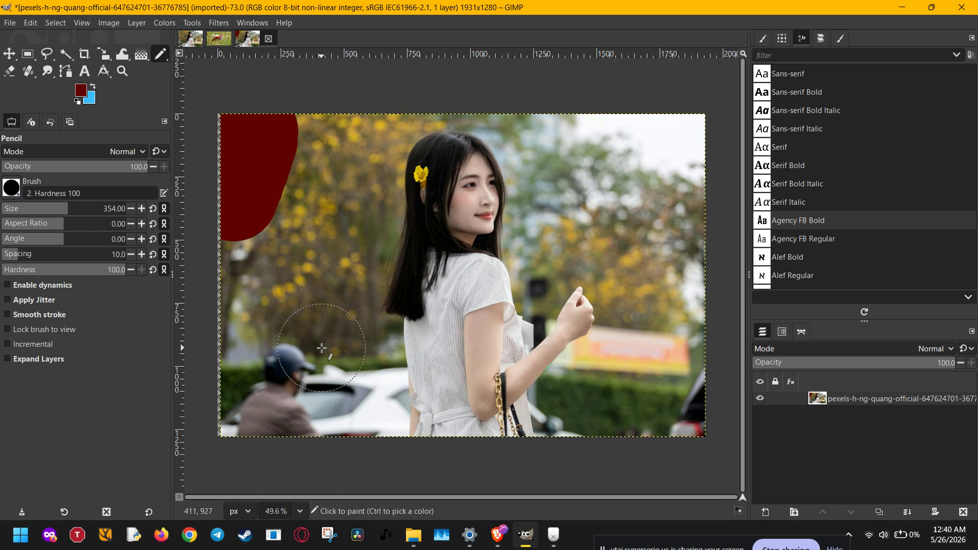
{"action": "key", "text": "p"}
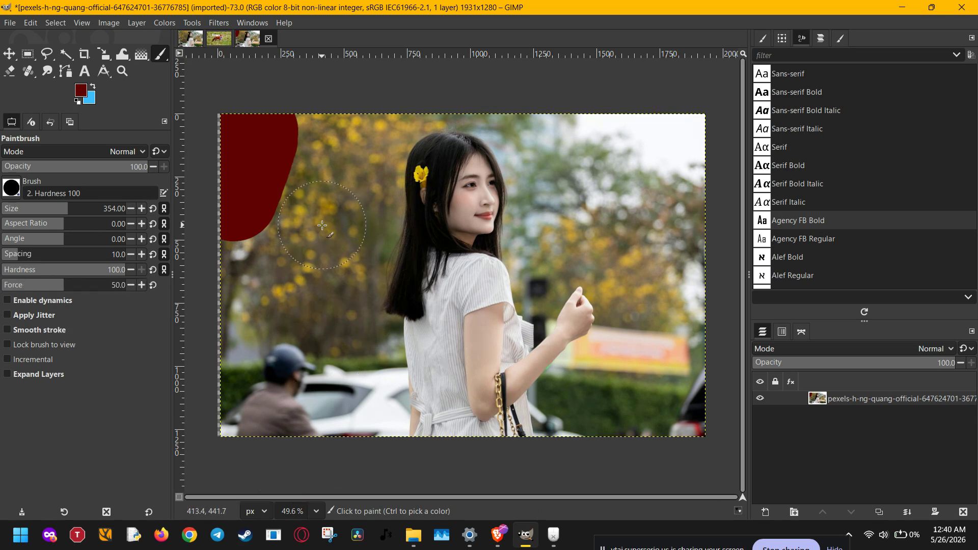
{"action": "mouse_move", "coordinate": [323, 230]}
{"action": "left_mouse_down"}
{"action": "mouse_move", "coordinate": [338, 207]}
{"action": "mouse_move", "coordinate": [334, 192]}
{"action": "left_mouse_up"}
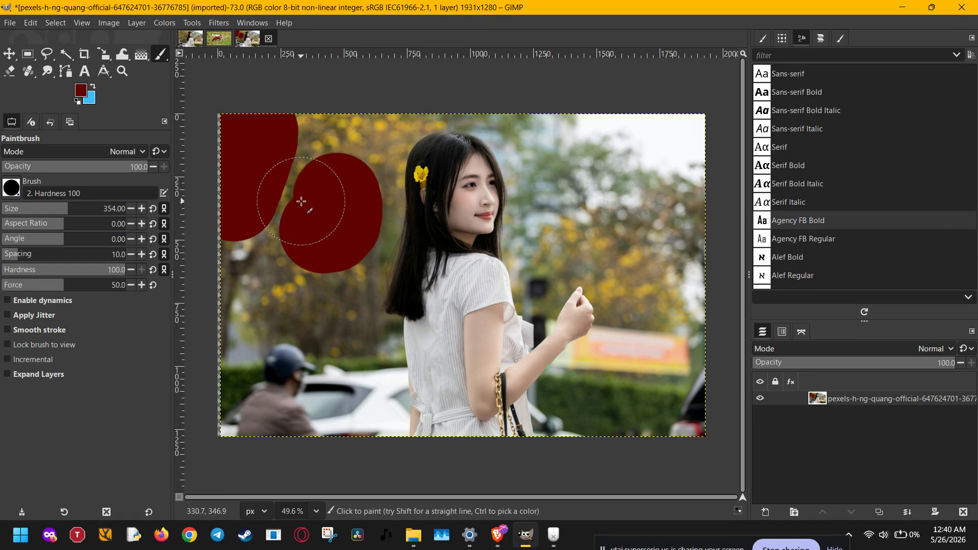
Step: Compare the edge pixels of the Paintbrush stroke with those of the neighbouring Pencil stroke up close
{"action": "scroll", "coordinate": [306, 204], "scroll_direction": "up", "scroll_amount": 3}
{"action": "scroll", "coordinate": [302, 201], "scroll_direction": "up", "scroll_amount": 1}
{"action": "scroll", "coordinate": [301, 201], "scroll_direction": "up", "scroll_amount": 4}
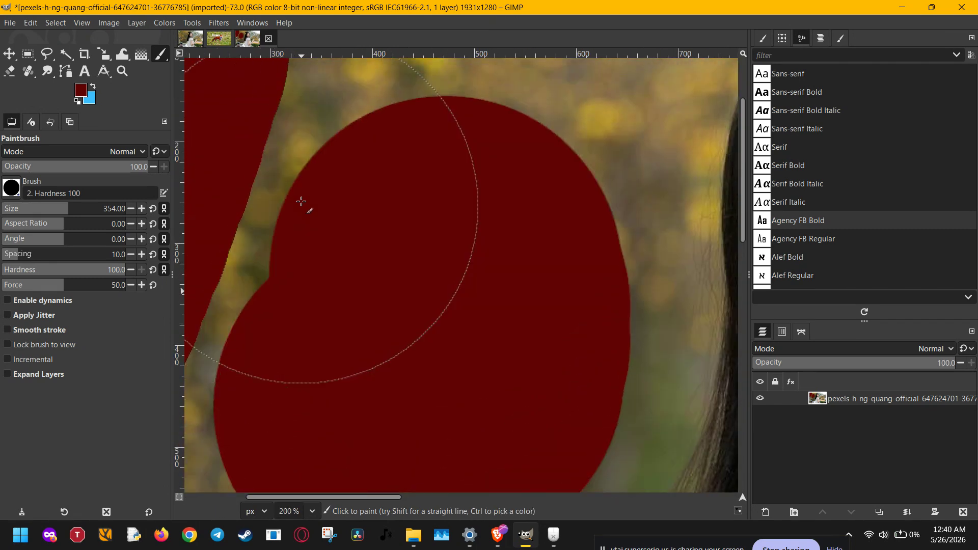
{"action": "scroll", "coordinate": [301, 202], "scroll_direction": "left", "scroll_amount": 3}
{"action": "scroll", "coordinate": [301, 201], "scroll_direction": "down", "scroll_amount": 1}
{"action": "scroll", "coordinate": [301, 202], "scroll_direction": "down", "scroll_amount": 2}
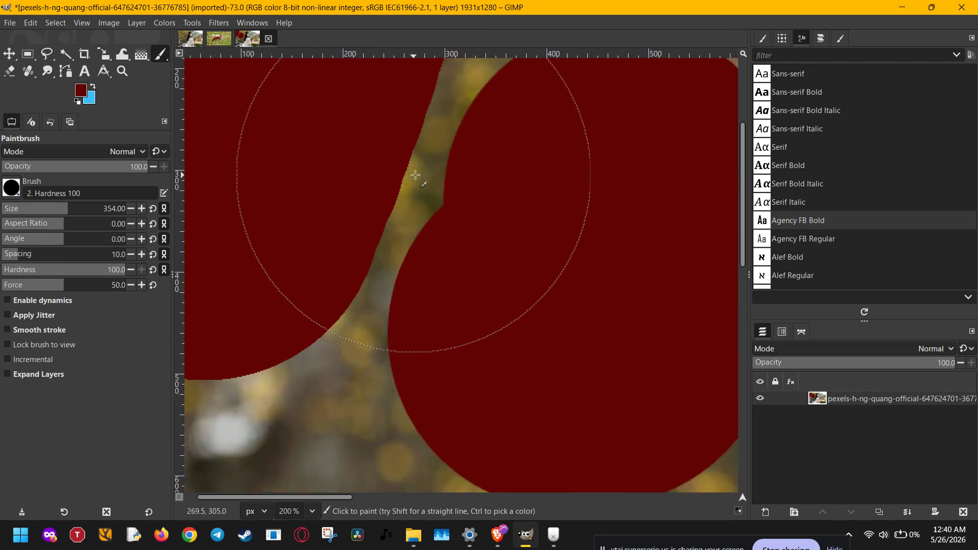
{"action": "scroll", "coordinate": [415, 175], "scroll_direction": "up", "scroll_amount": 3}
{"action": "scroll", "coordinate": [415, 174], "scroll_direction": "up", "scroll_amount": 4}
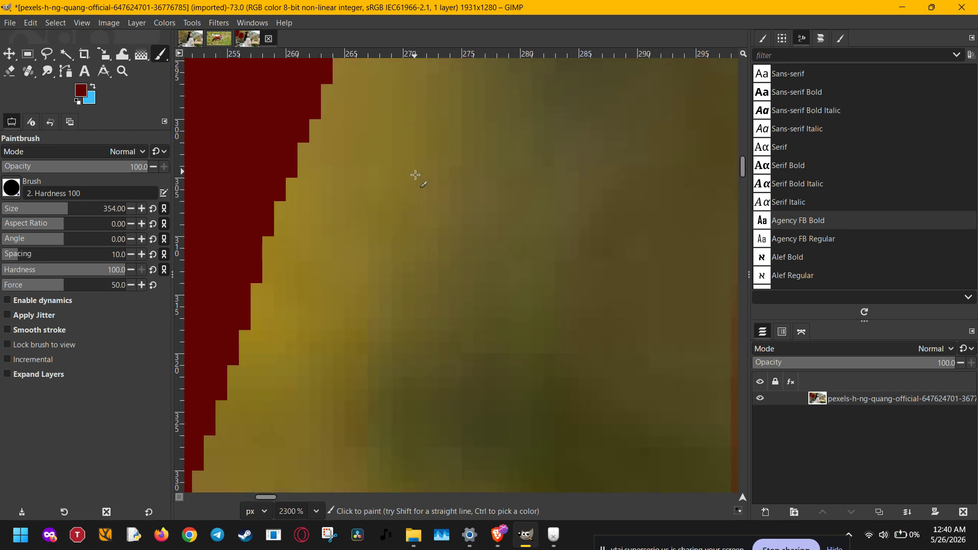
{"action": "scroll", "coordinate": [415, 175], "scroll_direction": "right", "scroll_amount": 2}
{"action": "scroll", "coordinate": [415, 175], "scroll_direction": "up", "scroll_amount": 5}
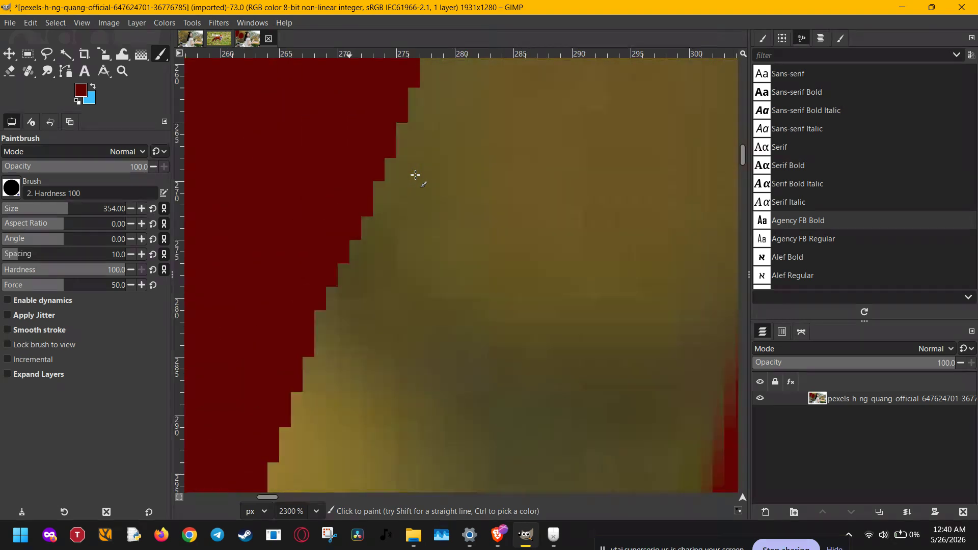
{"action": "scroll", "coordinate": [415, 175], "scroll_direction": "right", "scroll_amount": 3}
{"action": "scroll", "coordinate": [415, 174], "scroll_direction": "left", "scroll_amount": 2}
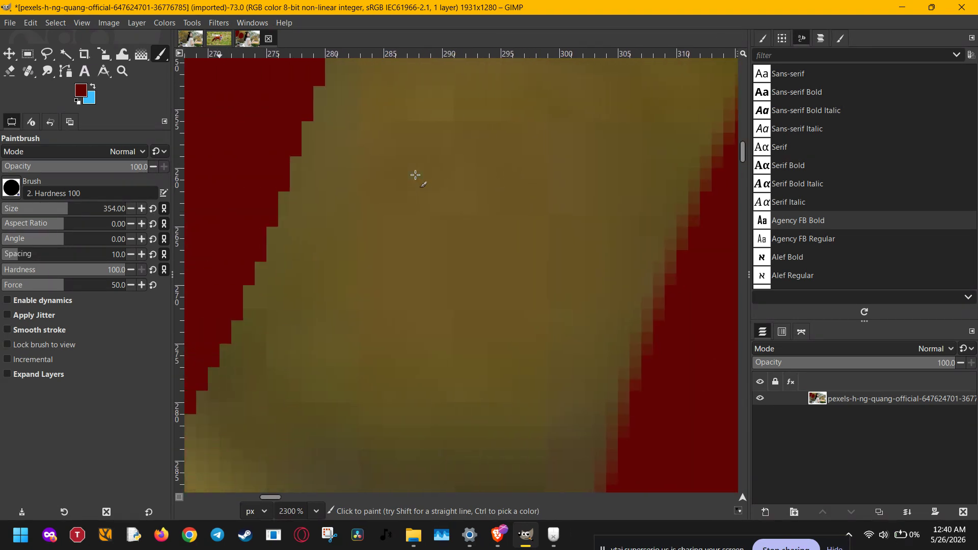
{"action": "scroll", "coordinate": [415, 175], "scroll_direction": "down", "scroll_amount": 1}
{"action": "scroll", "coordinate": [415, 175], "scroll_direction": "up", "scroll_amount": 1}
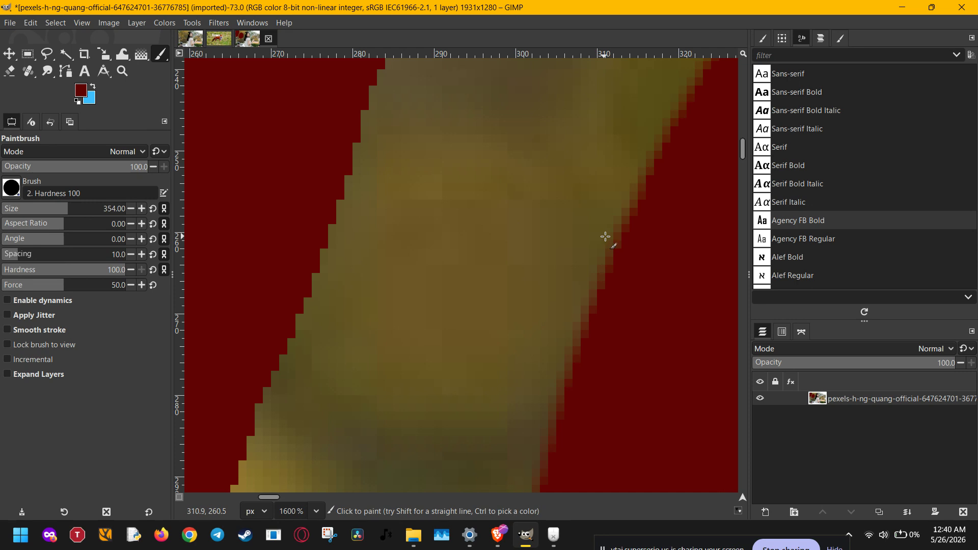
{"action": "left_click_drag", "start_coordinate": [606, 236], "coordinate": [590, 234]}
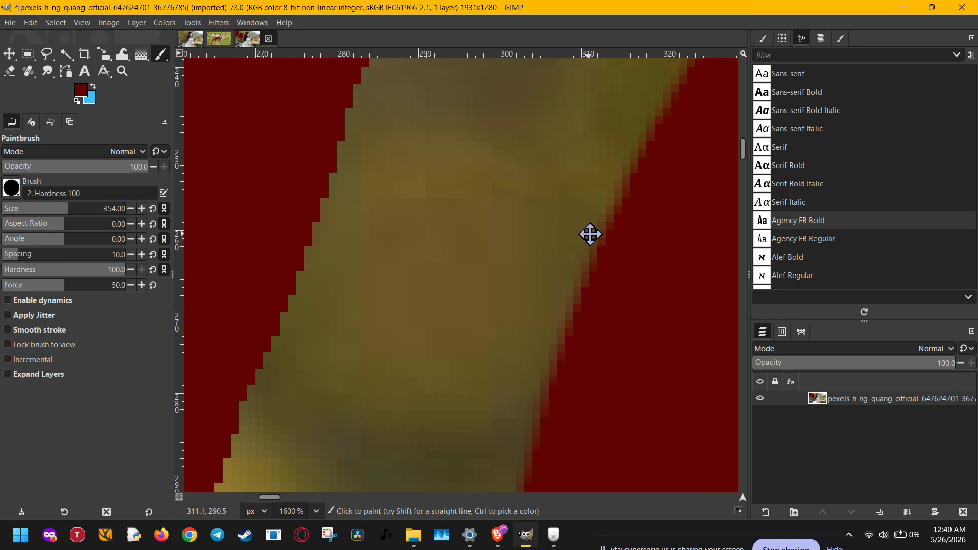
Step: Bring up the Tool Options dockable dialog for the Paintbrush
{"action": "left_click", "coordinate": [251, 23]}
{"action": "mouse_move", "coordinate": [346, 39]}
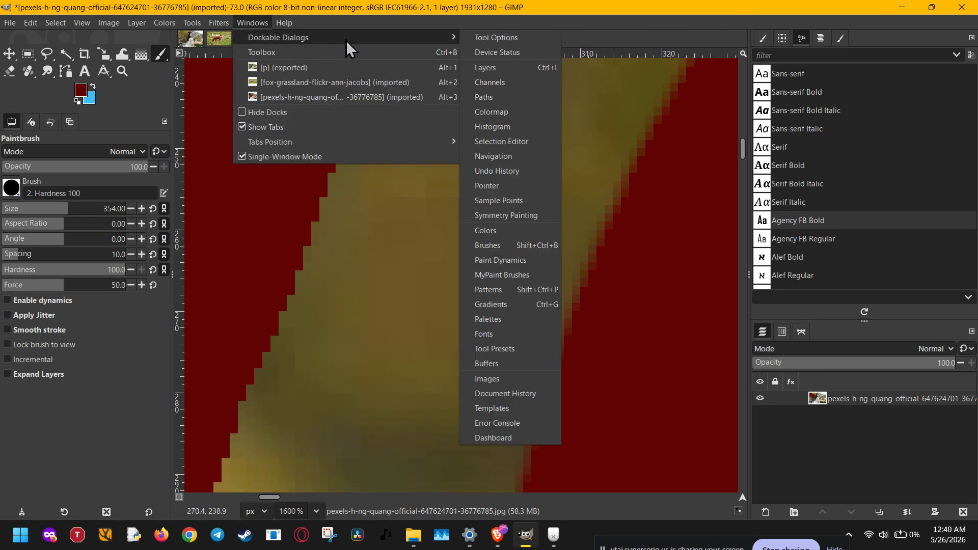
{"action": "left_click", "coordinate": [515, 37]}
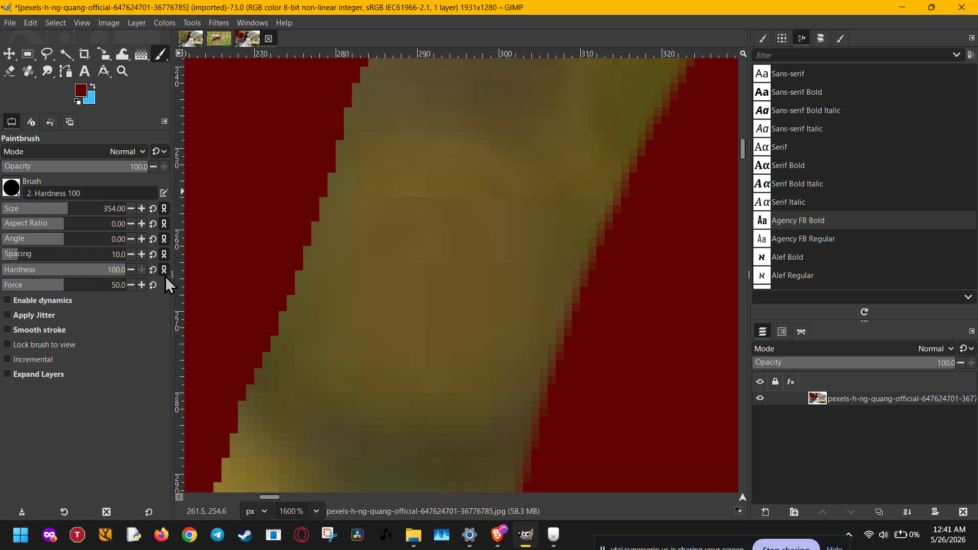
{"action": "left_click_drag", "start_coordinate": [275, 265], "coordinate": [326, 253]}
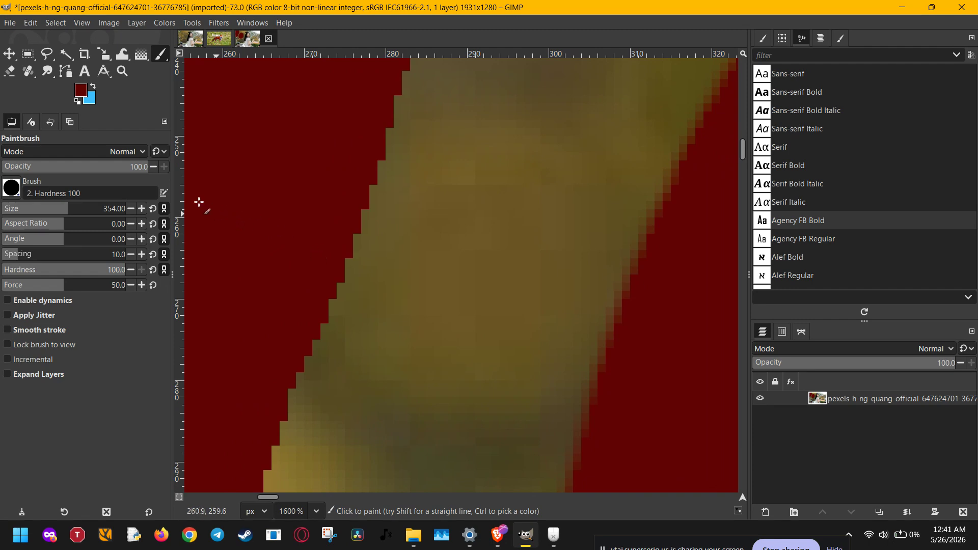
Step: Look through the blend modes available for the Paintbrush and keep the mode at Normal
{"action": "left_click", "coordinate": [142, 150]}
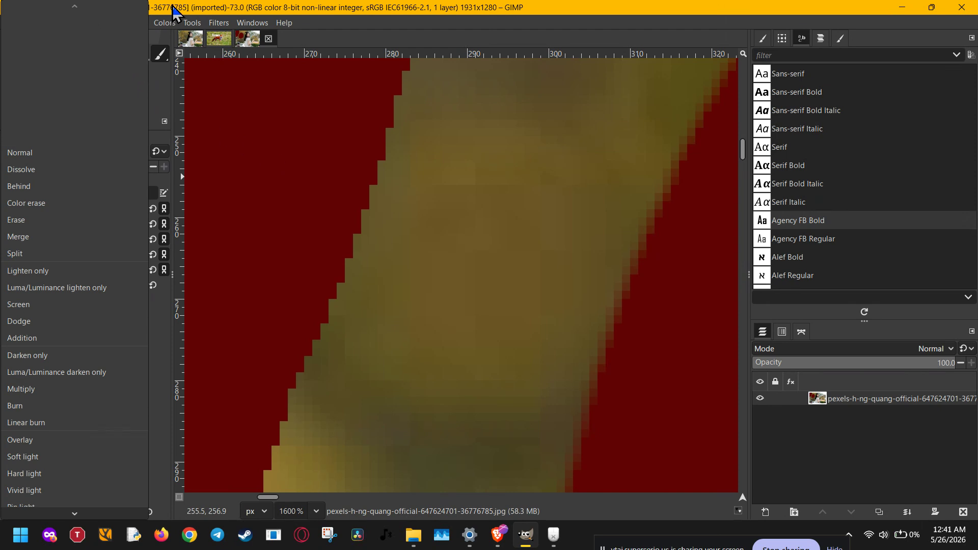
{"action": "left_click", "coordinate": [196, 8]}
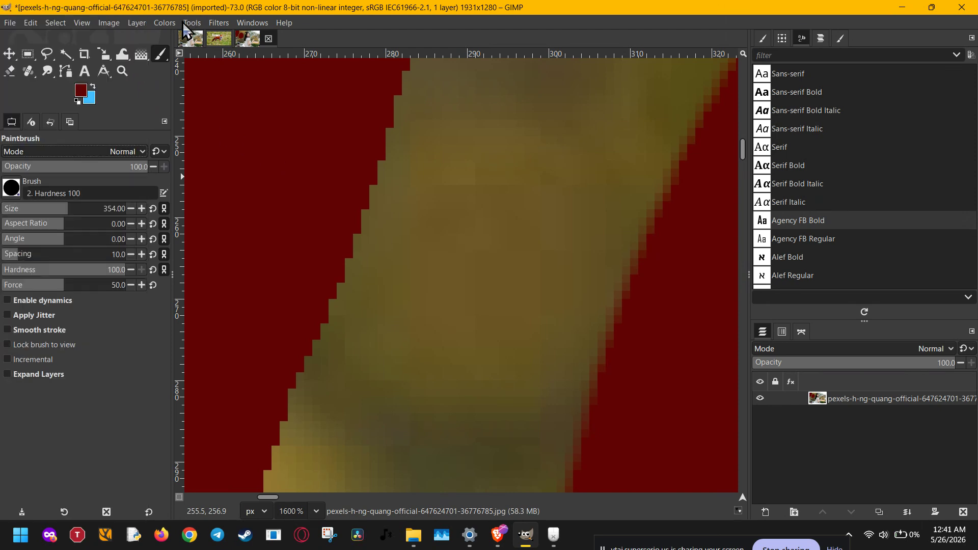
{"action": "left_click", "coordinate": [48, 151]}
{"action": "scroll", "coordinate": [47, 150], "scroll_direction": "down", "scroll_amount": 5}
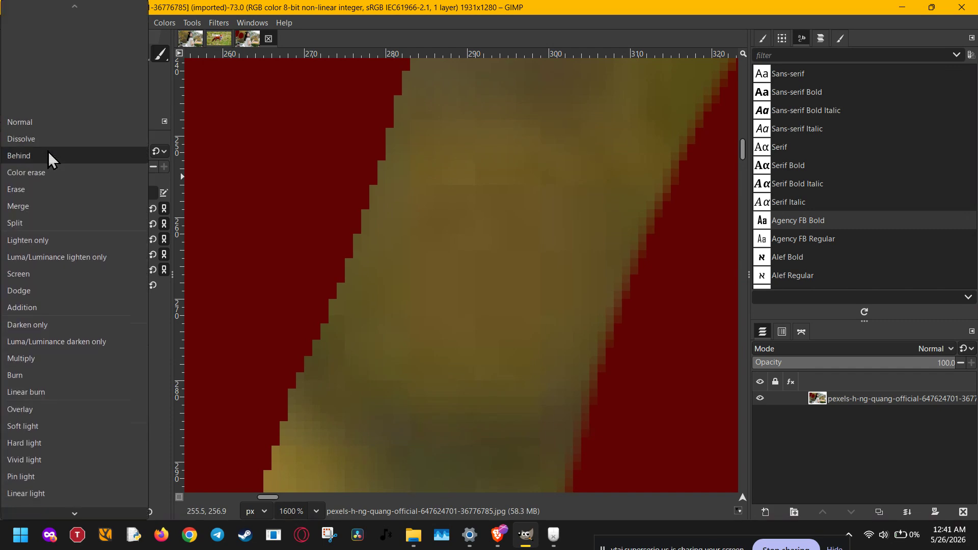
{"action": "left_click", "coordinate": [306, 182]}
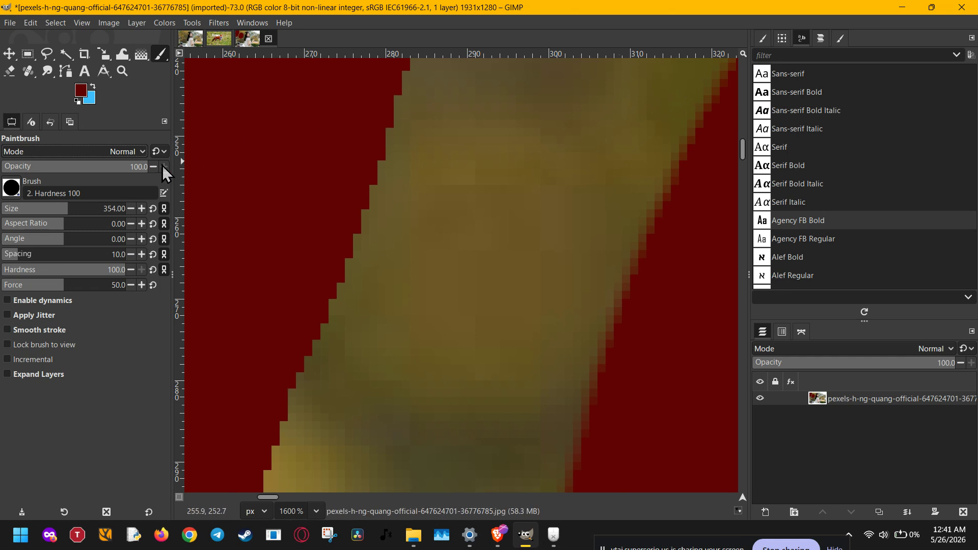
Step: Set the Paintbrush opacity to 54 and paint a semi-transparent dab over the gap between the two red strokes
{"action": "left_click", "coordinate": [80, 166]}
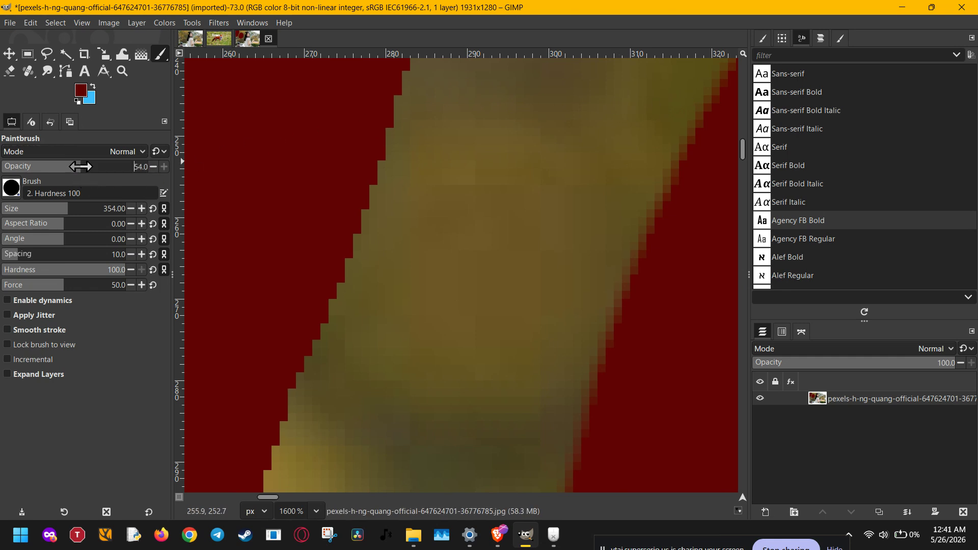
{"action": "left_click", "coordinate": [561, 276]}
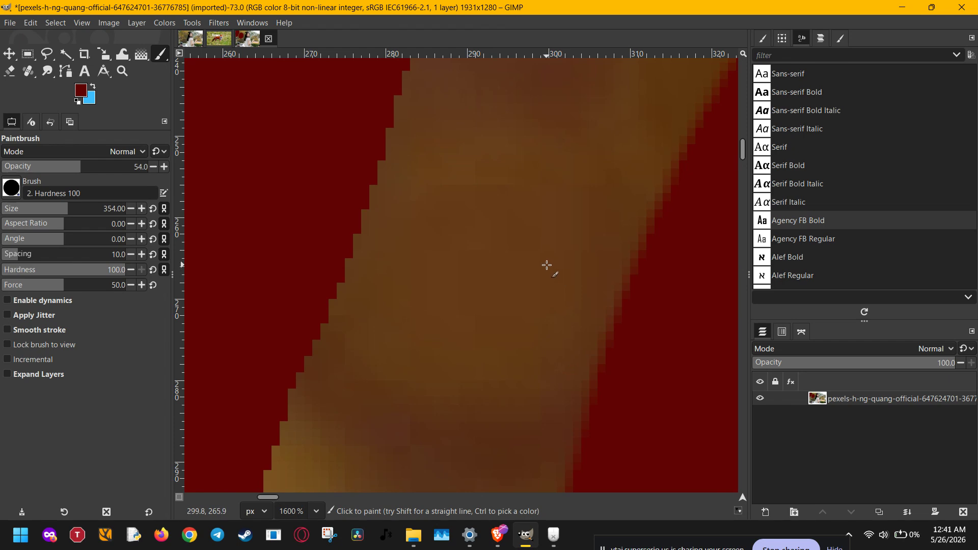
{"action": "scroll", "coordinate": [547, 252], "scroll_direction": "down", "scroll_amount": 11}
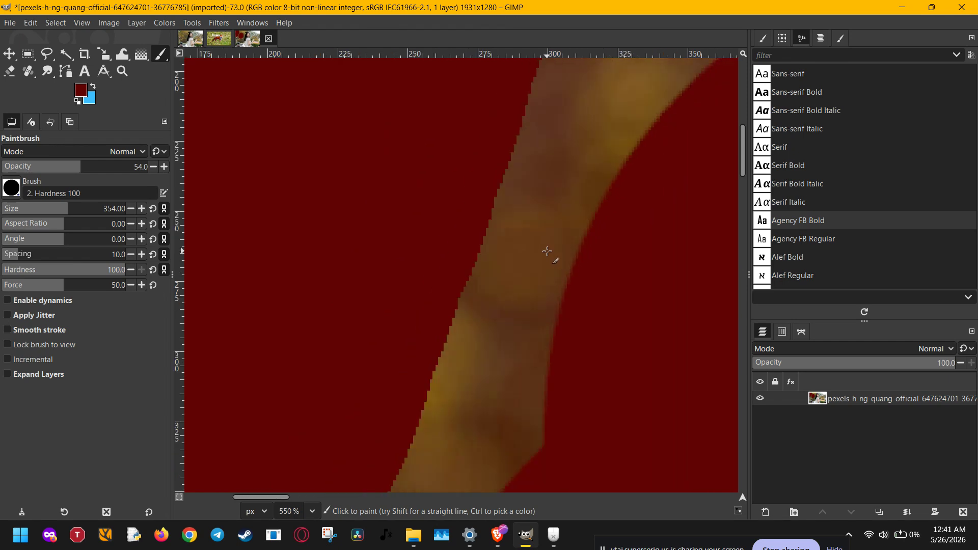
{"action": "scroll", "coordinate": [547, 251], "scroll_direction": "up", "scroll_amount": 2}
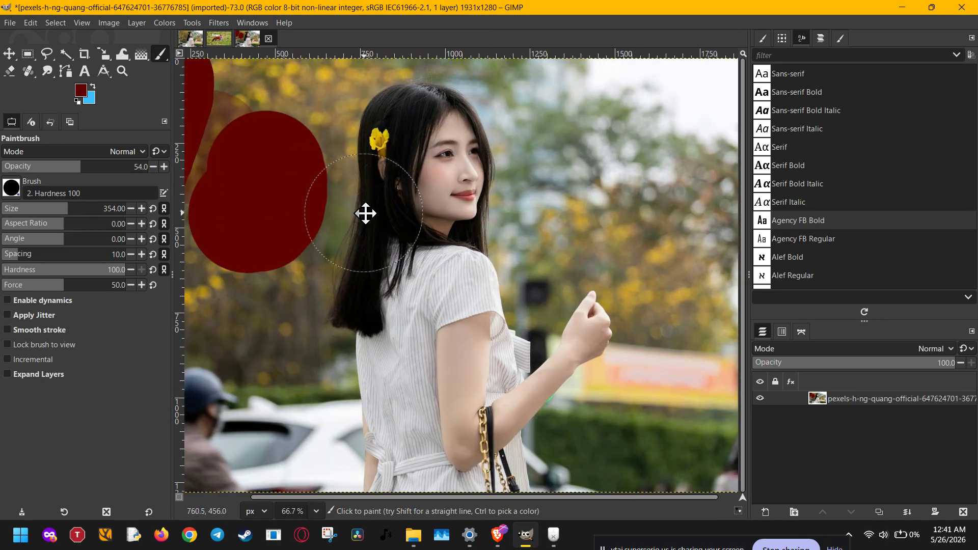
Step: Choose the Cell 01 brush and paint its texture across the woman's hair, face and dress and the surrounding background
{"action": "left_click_drag", "start_coordinate": [365, 212], "coordinate": [494, 223]}
{"action": "left_click", "coordinate": [13, 191]}
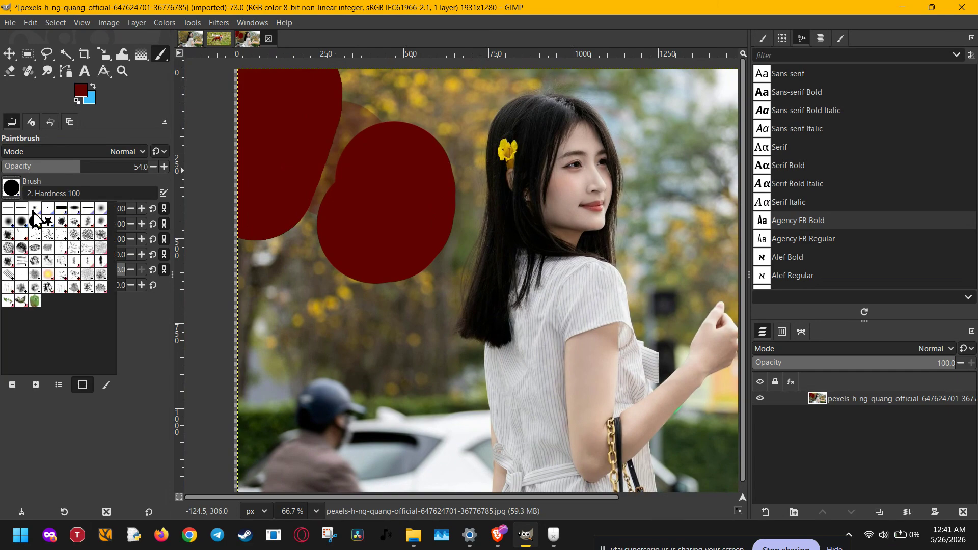
{"action": "left_click", "coordinate": [79, 237]}
{"action": "mouse_move", "coordinate": [622, 229]}
{"action": "left_mouse_down"}
{"action": "mouse_move", "coordinate": [638, 219]}
{"action": "mouse_move", "coordinate": [655, 284]}
{"action": "mouse_move", "coordinate": [694, 208]}
{"action": "mouse_move", "coordinate": [678, 229]}
{"action": "mouse_move", "coordinate": [662, 164]}
{"action": "mouse_move", "coordinate": [676, 142]}
{"action": "mouse_move", "coordinate": [686, 155]}
{"action": "mouse_move", "coordinate": [655, 135]}
{"action": "mouse_move", "coordinate": [678, 188]}
{"action": "mouse_move", "coordinate": [666, 241]}
{"action": "mouse_move", "coordinate": [658, 137]}
{"action": "mouse_move", "coordinate": [599, 219]}
{"action": "mouse_move", "coordinate": [596, 107]}
{"action": "mouse_move", "coordinate": [437, 219]}
{"action": "mouse_move", "coordinate": [563, 296]}
{"action": "mouse_move", "coordinate": [570, 346]}
{"action": "mouse_move", "coordinate": [530, 385]}
{"action": "mouse_move", "coordinate": [612, 402]}
{"action": "mouse_move", "coordinate": [604, 388]}
{"action": "mouse_move", "coordinate": [344, 219]}
{"action": "mouse_move", "coordinate": [365, 293]}
{"action": "mouse_move", "coordinate": [354, 298]}
{"action": "mouse_move", "coordinate": [348, 268]}
{"action": "mouse_move", "coordinate": [309, 237]}
{"action": "left_mouse_up"}
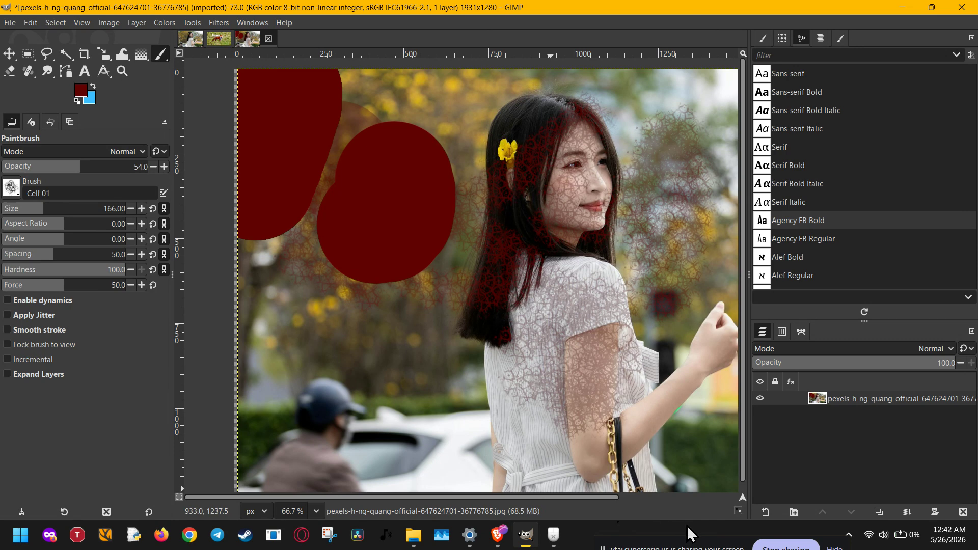
{"action": "left_click", "coordinate": [761, 548]}
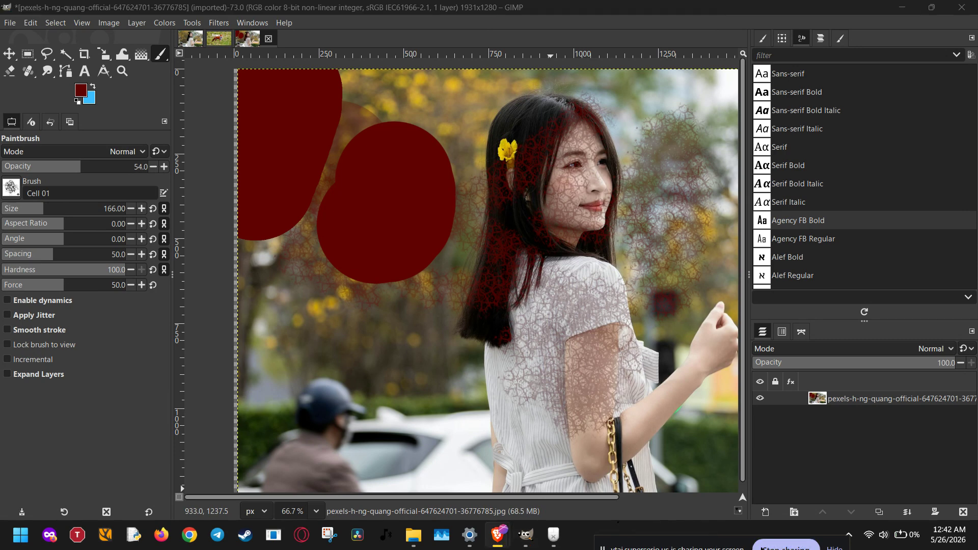